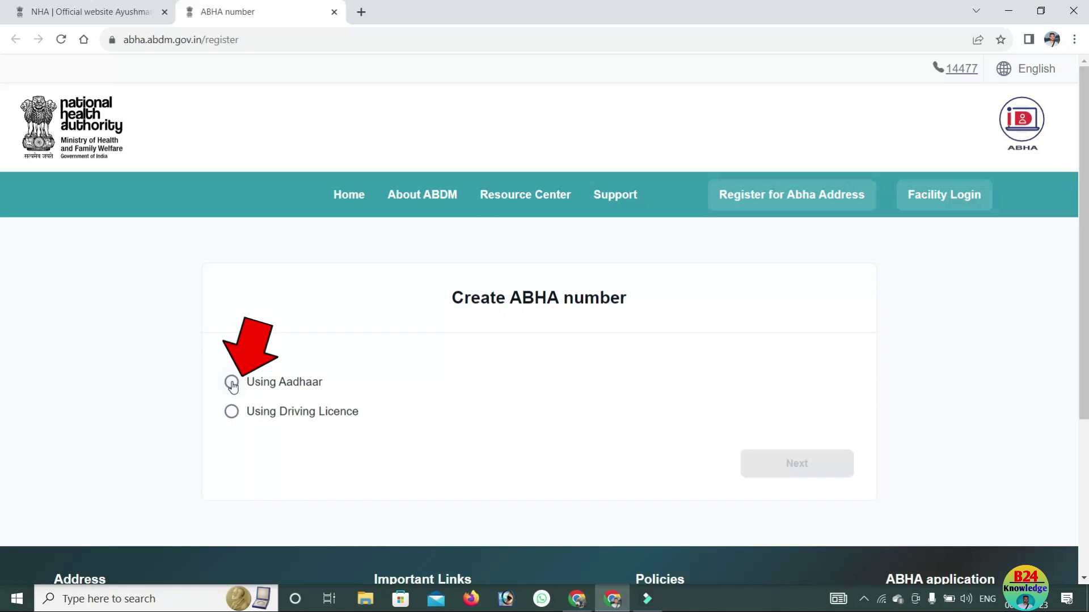
Choose Aadhaar login, enter the Aadhaar number and accept the consent terms.
{"action": "left_click", "coordinate": [232, 384]}
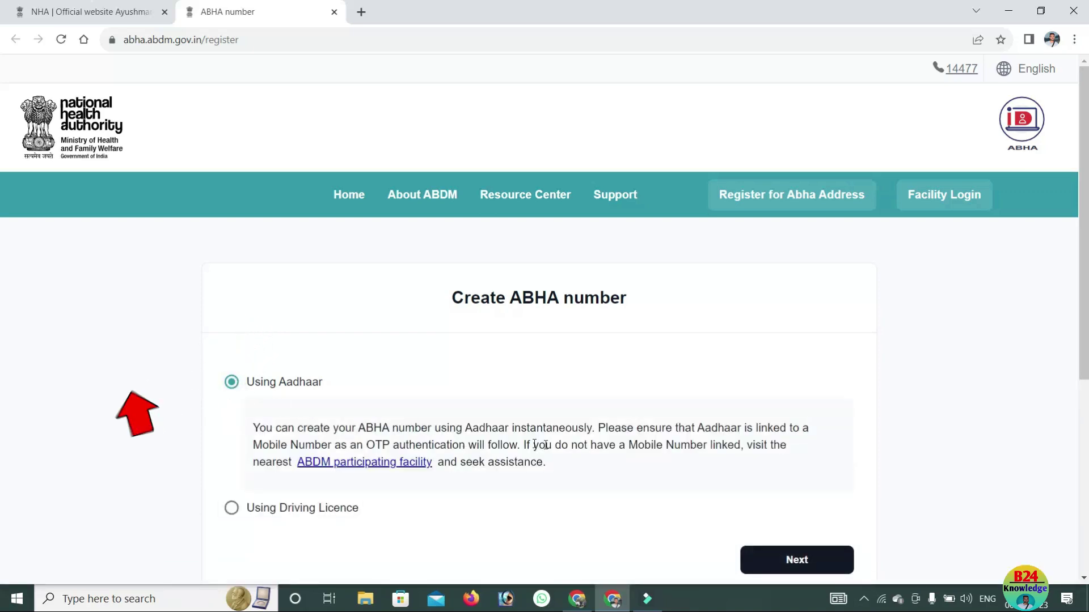
{"action": "scroll", "coordinate": [780, 495], "scroll_direction": "down", "scroll_amount": 1}
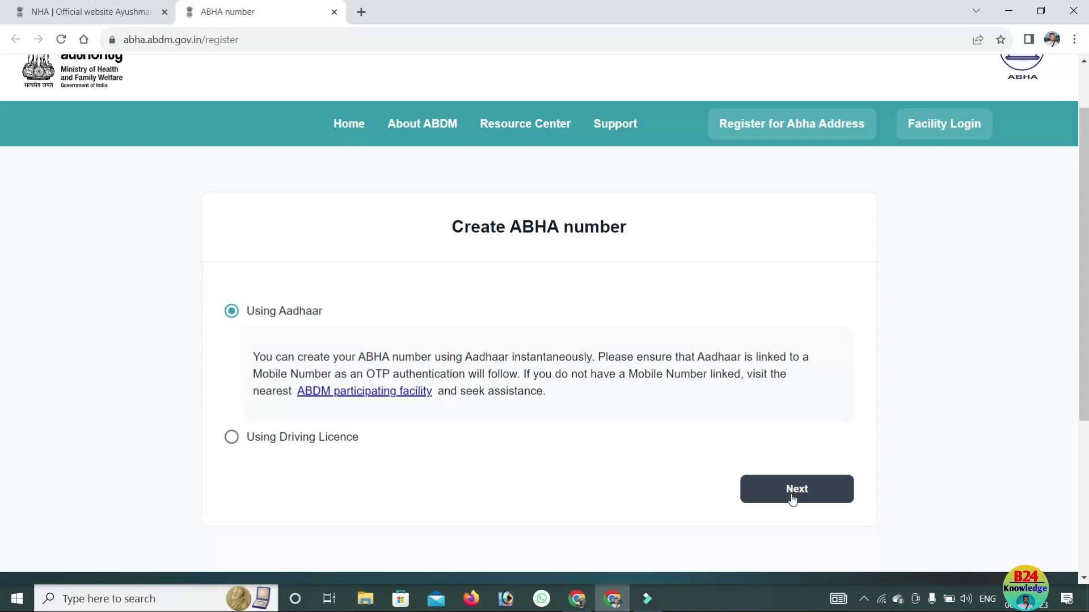
{"action": "left_click", "coordinate": [793, 499]}
{"action": "scroll", "coordinate": [408, 437], "scroll_direction": "down", "scroll_amount": 1}
{"action": "scroll", "coordinate": [348, 369], "scroll_direction": "down", "scroll_amount": 1}
{"action": "left_click", "coordinate": [270, 339]}
{"action": "type", "text": "••••••••••••"}
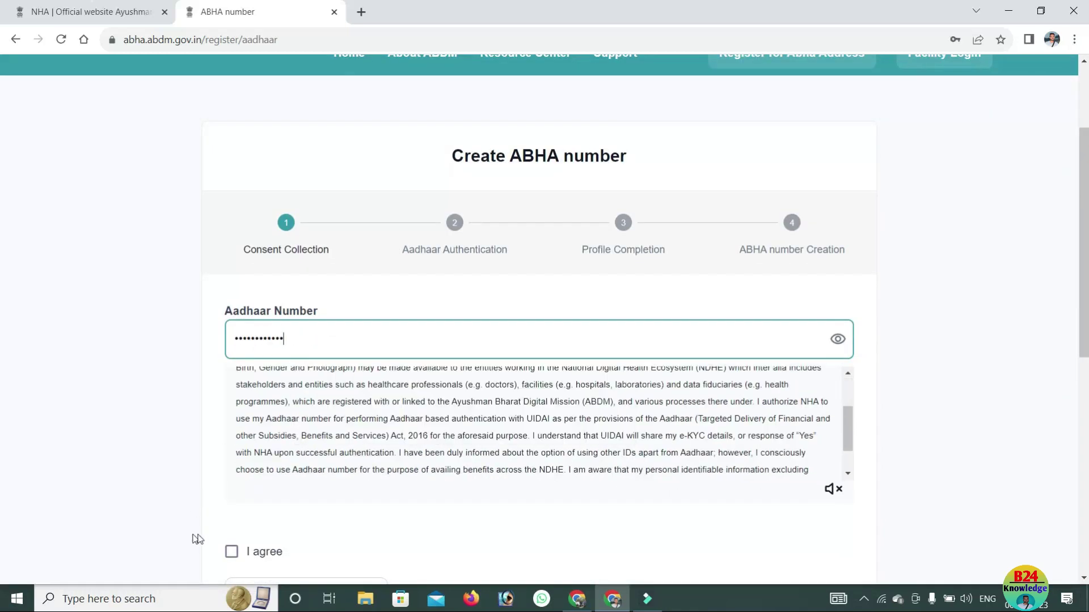
{"action": "left_click", "coordinate": [232, 552]}
{"action": "scroll", "coordinate": [340, 486], "scroll_direction": "down", "scroll_amount": 3}
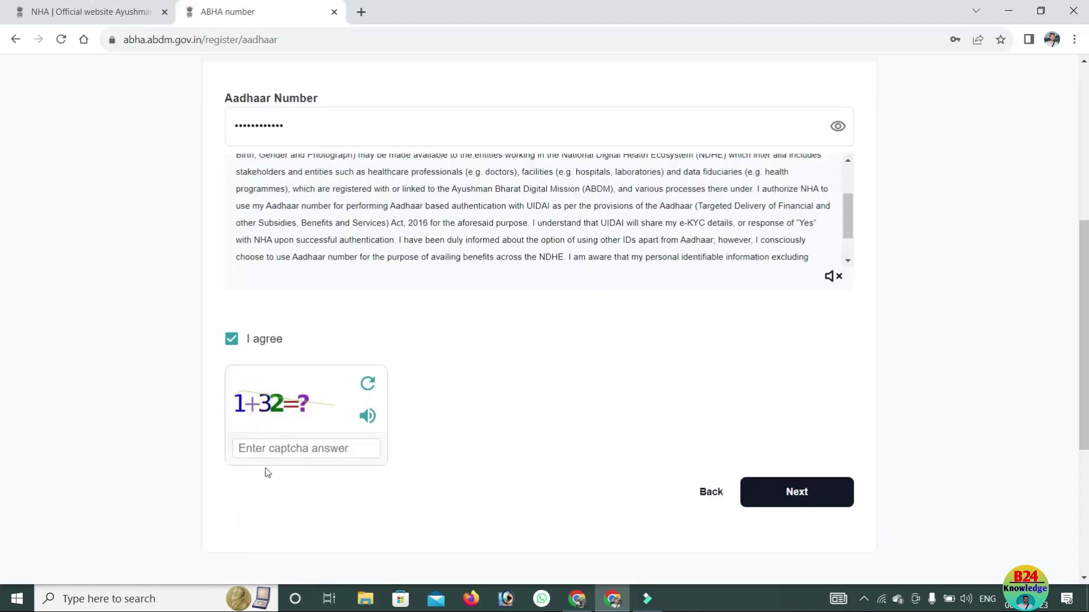
Answer the captcha sum, request the mobile OTP, and submit the received OTP.
{"action": "left_click", "coordinate": [251, 450]}
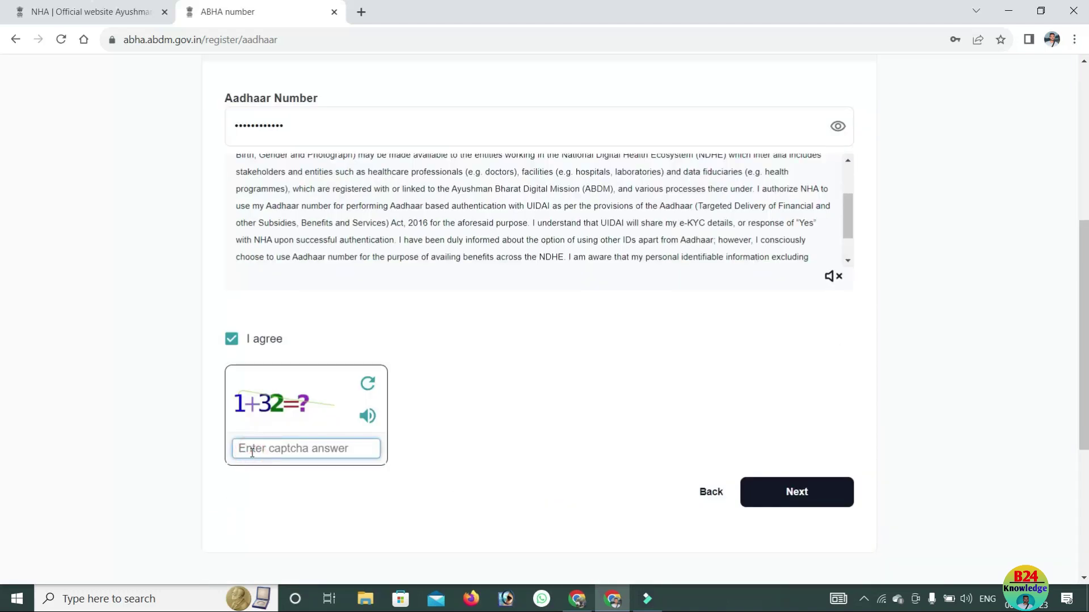
{"action": "type", "text": "33"}
{"action": "left_click", "coordinate": [788, 497]}
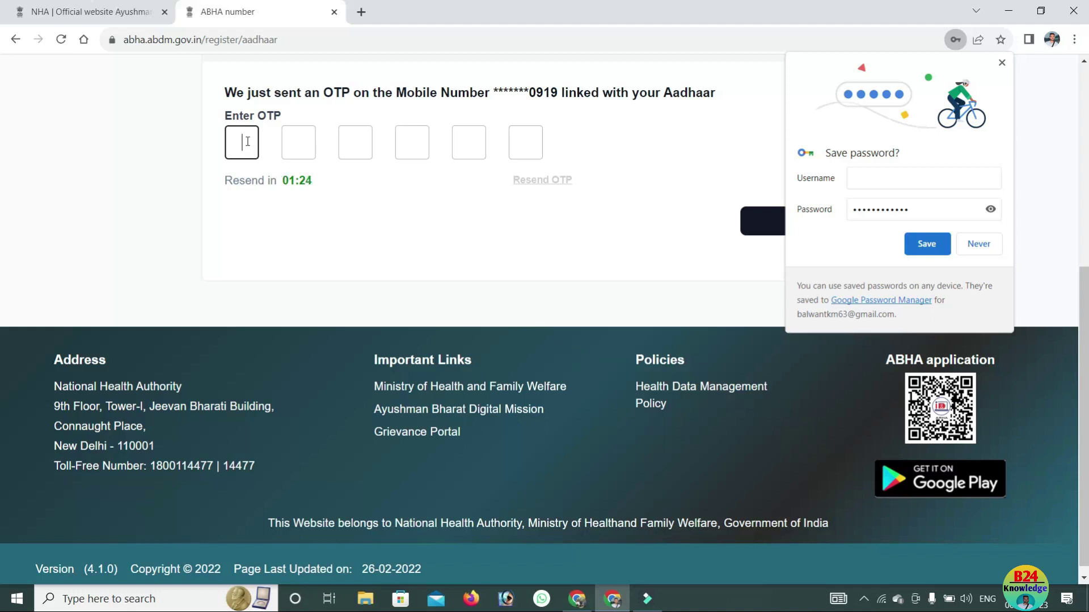
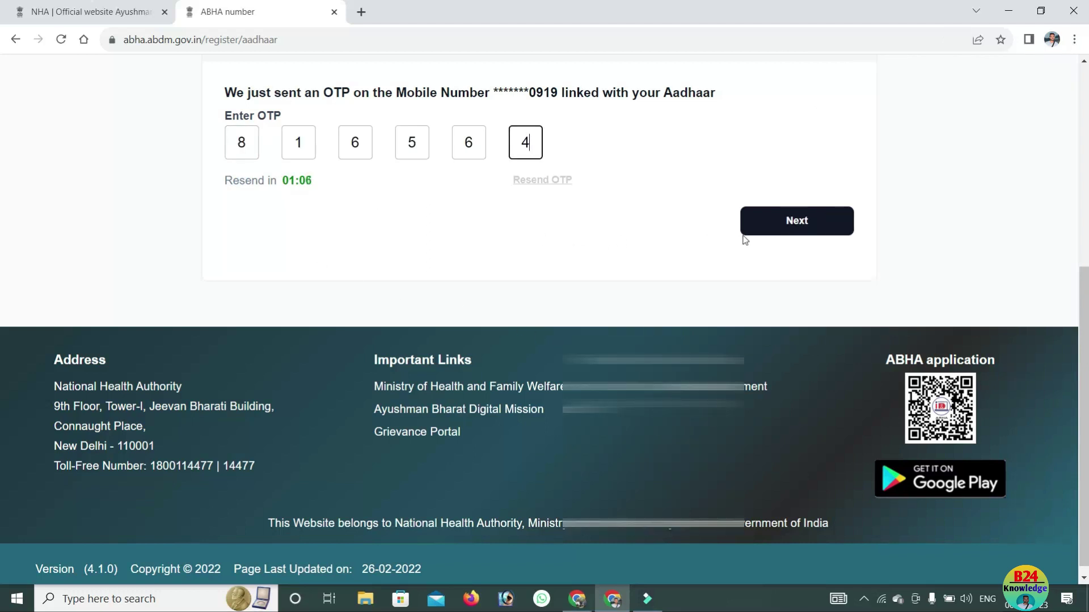
{"action": "left_click", "coordinate": [743, 233]}
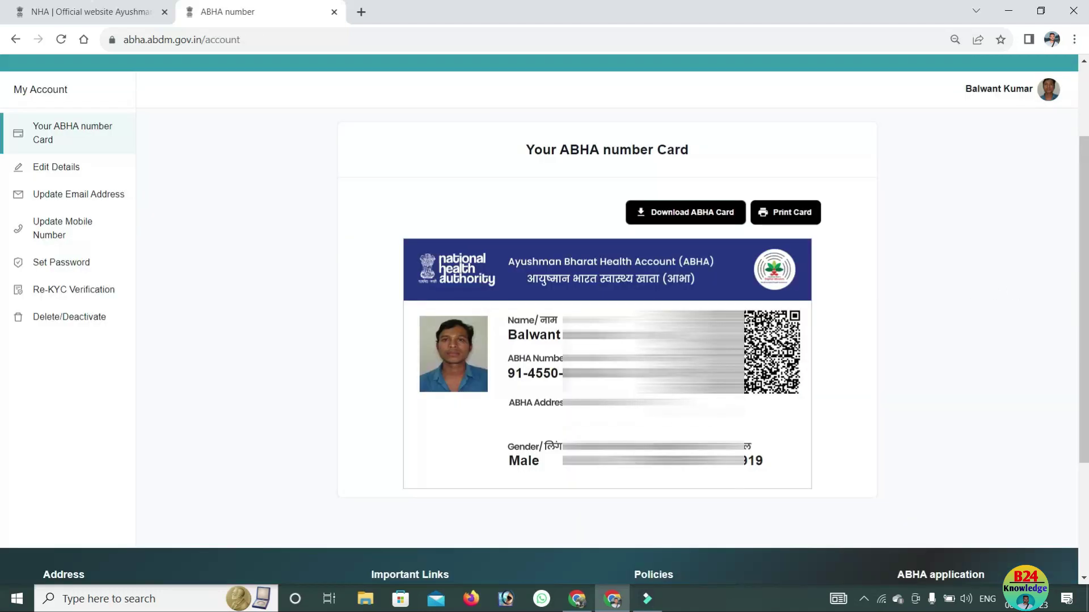
{"action": "left_click", "coordinate": [707, 217]}
{"action": "left_click", "coordinate": [81, 199]}
Paste the new email address, request an email OTP and confirm the update with it.
{"action": "left_click", "coordinate": [371, 343]}
{"action": "left_click", "coordinate": [371, 343]}
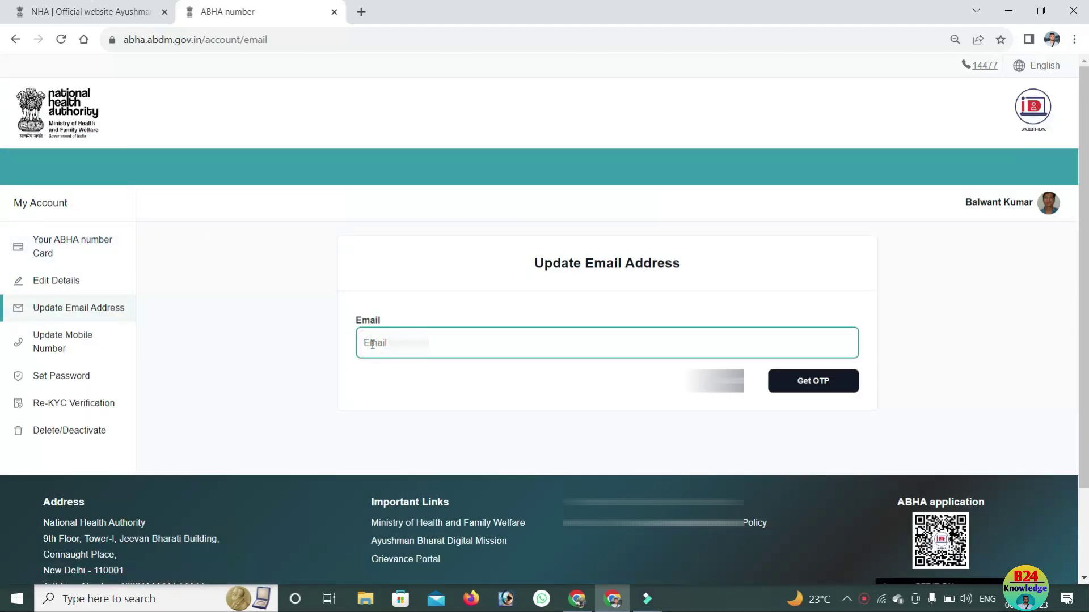
{"action": "key", "text": "ctrl+v"}
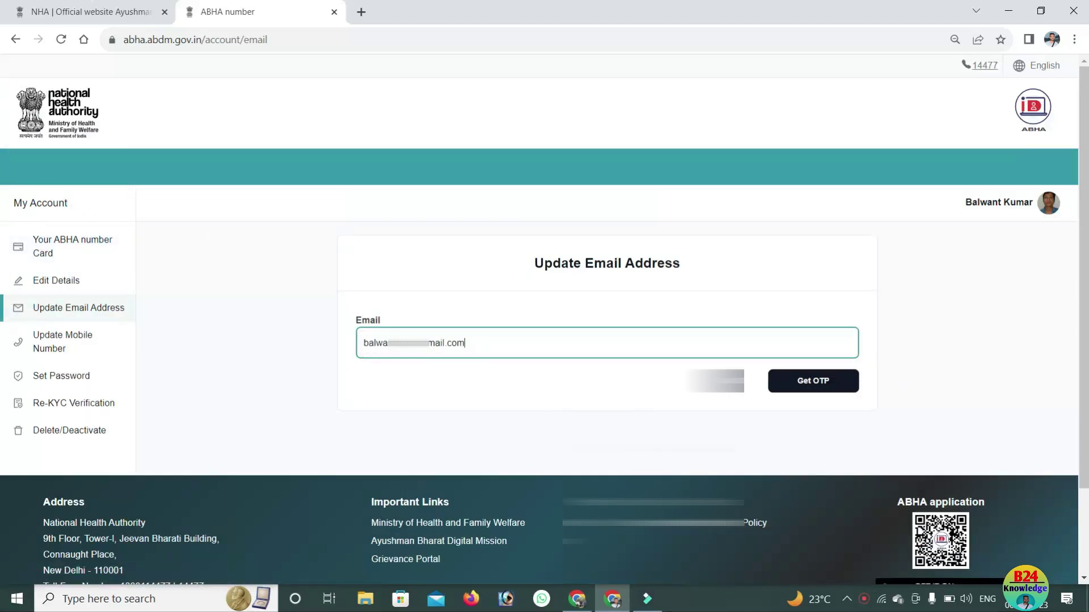
{"action": "left_click", "coordinate": [814, 386]}
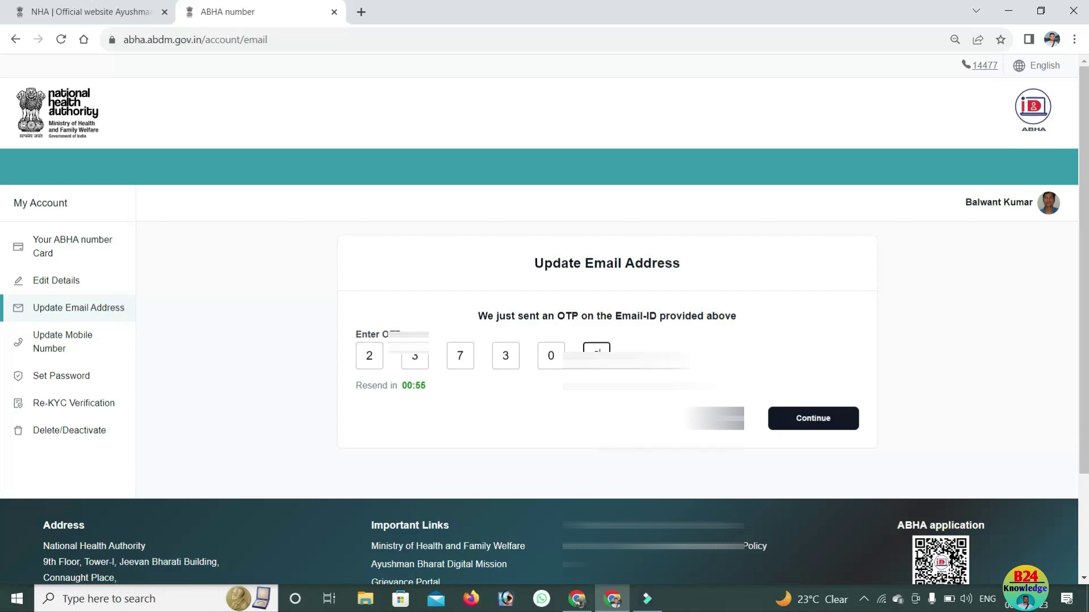
{"action": "left_click", "coordinate": [817, 424]}
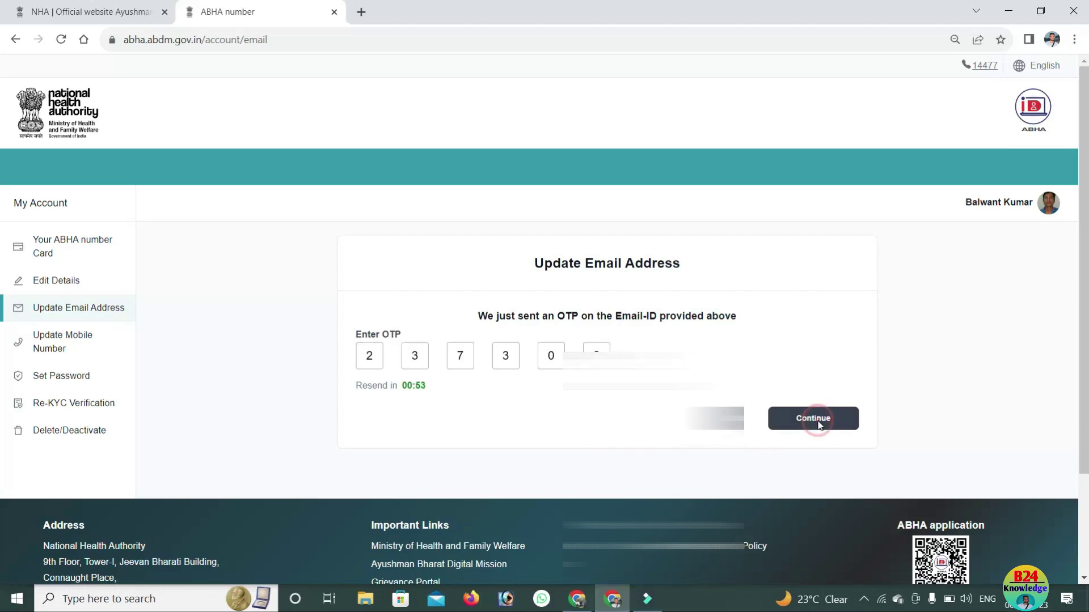
{"action": "scroll", "coordinate": [946, 387], "scroll_direction": "down", "scroll_amount": 1}
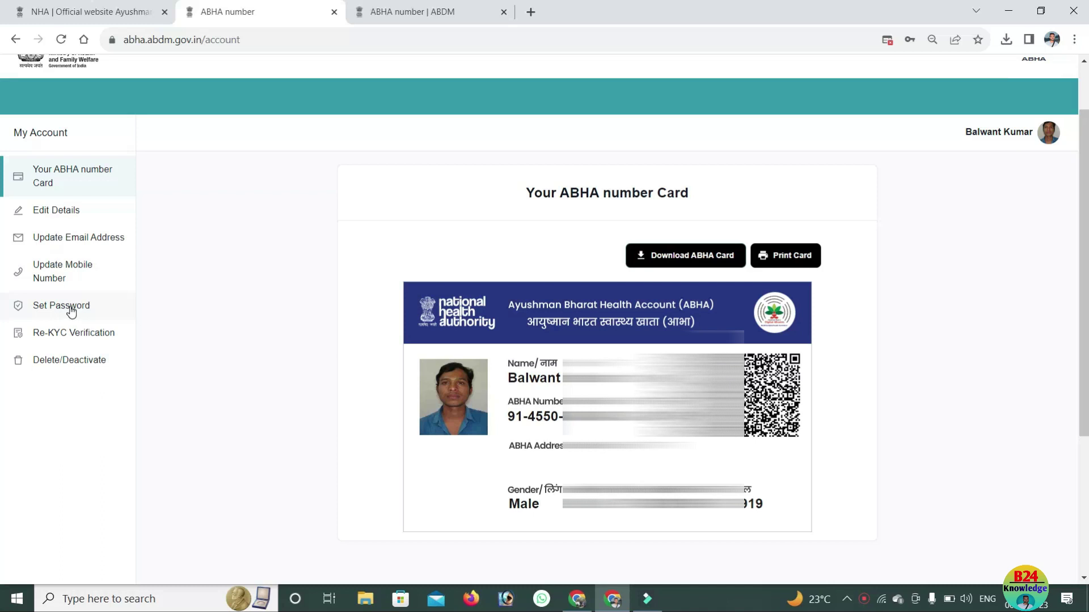
Set and confirm a new password, verified via the OTP sent to the Aadhaar-linked mobile.
{"action": "left_click", "coordinate": [71, 312]}
{"action": "left_click", "coordinate": [378, 343]}
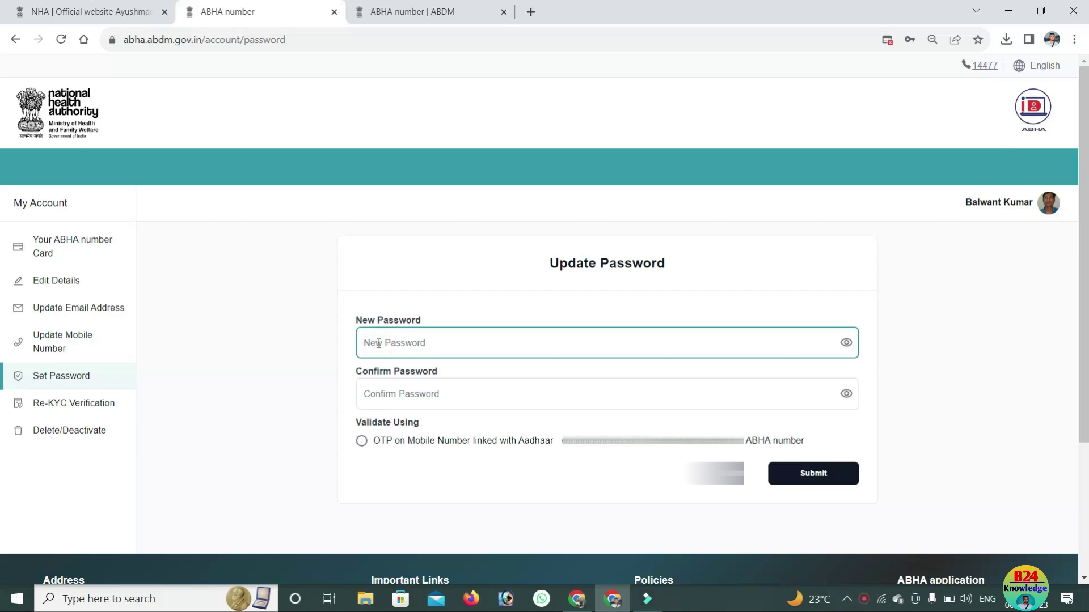
{"action": "key", "text": "ctrl+v"}
{"action": "left_click", "coordinate": [373, 395]}
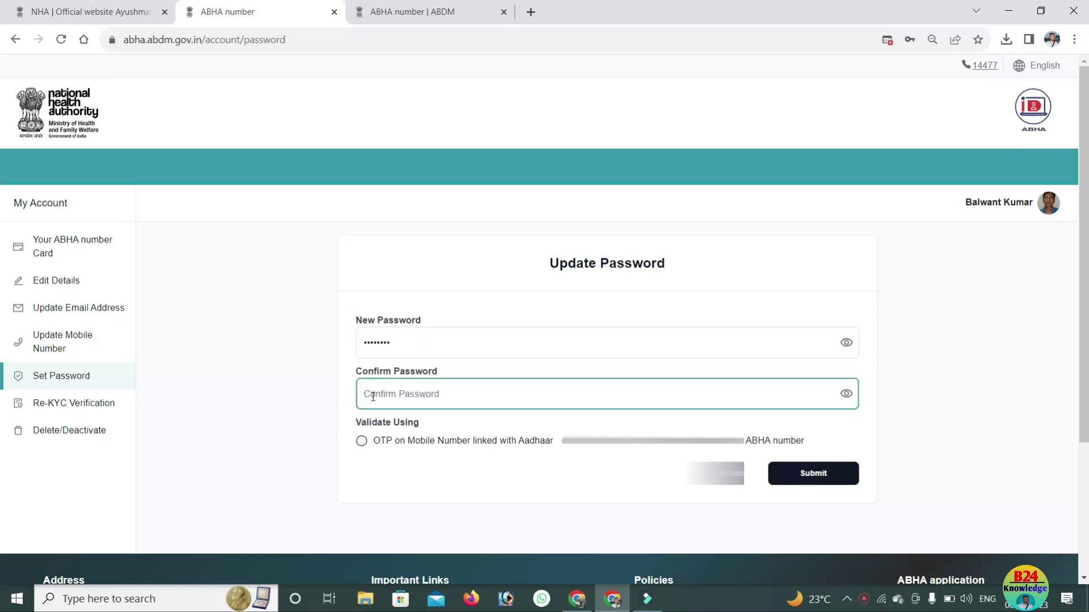
{"action": "key", "text": "ctrl+v"}
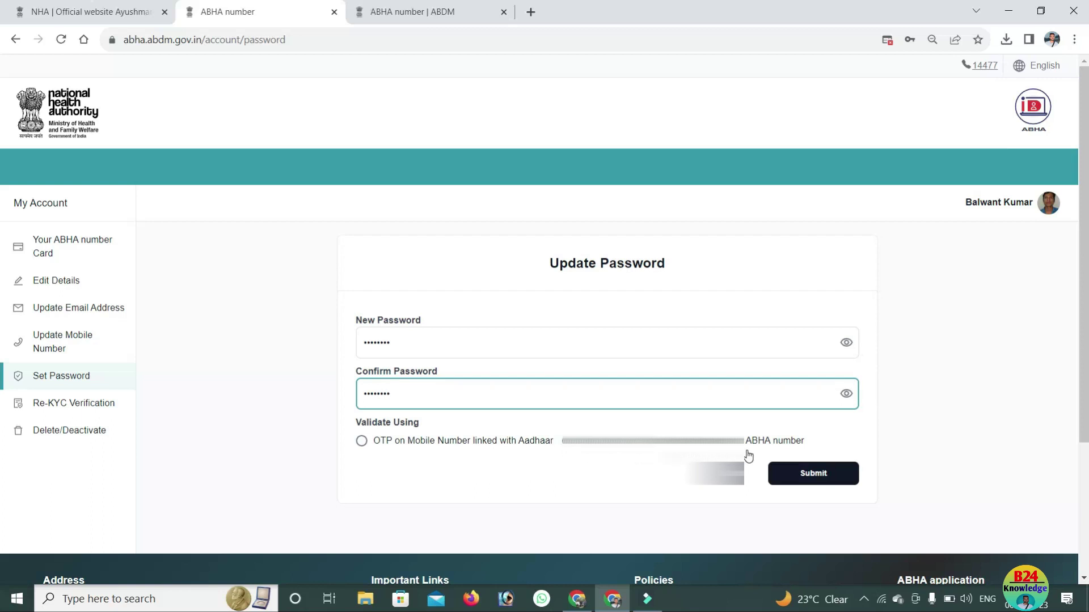
{"action": "left_click", "coordinate": [361, 446]}
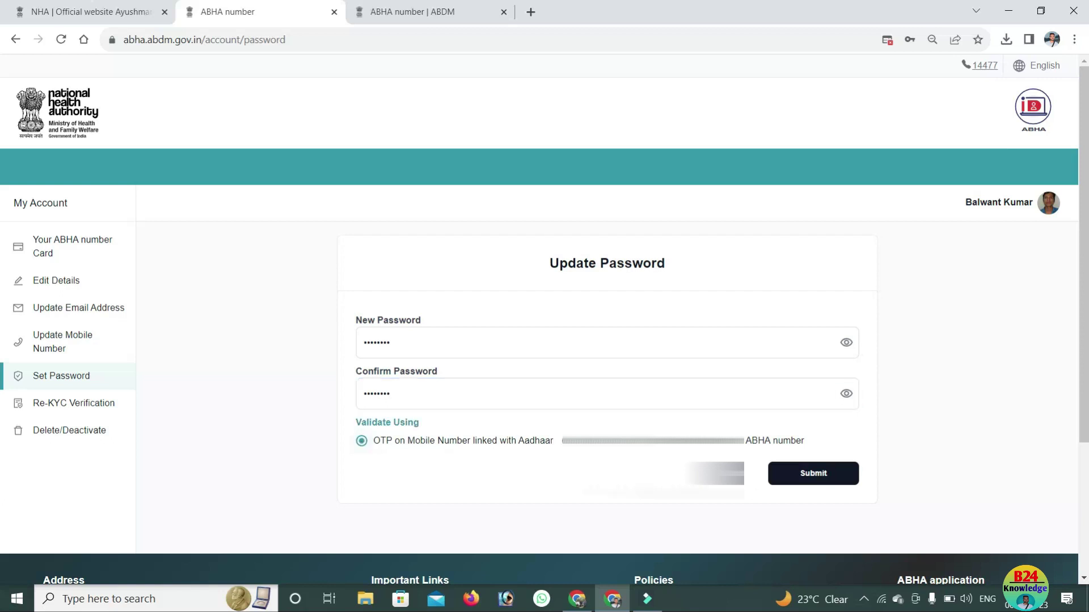
{"action": "left_click", "coordinate": [809, 475]}
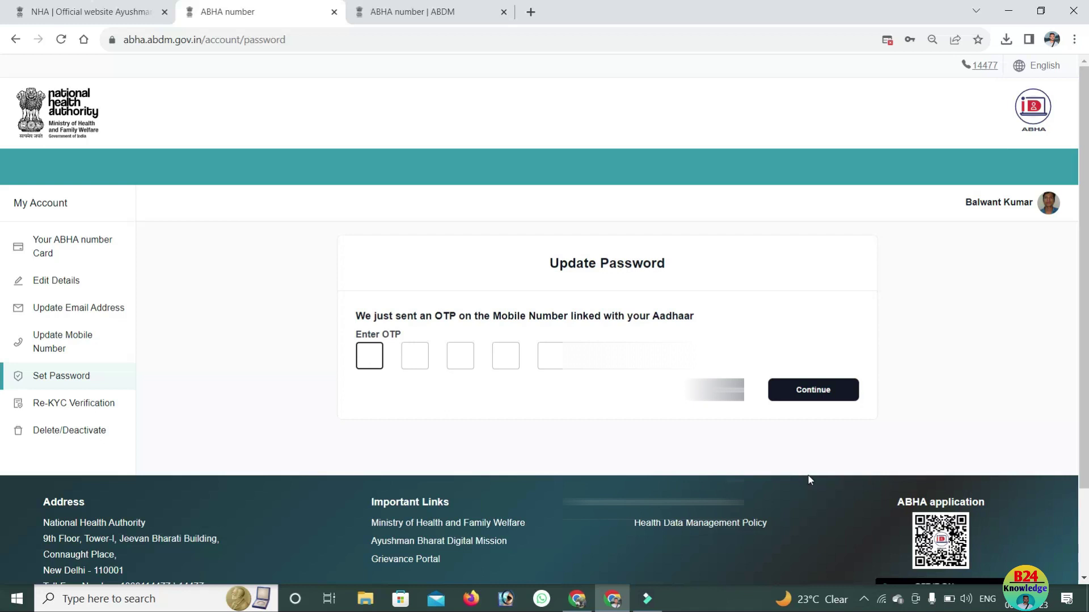
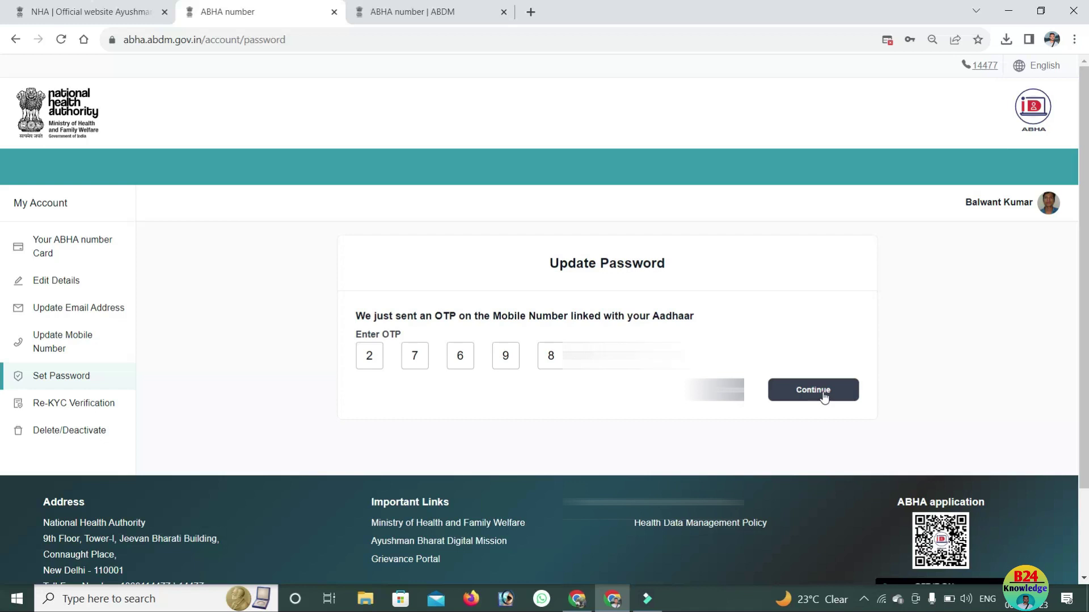
{"action": "left_click", "coordinate": [824, 395]}
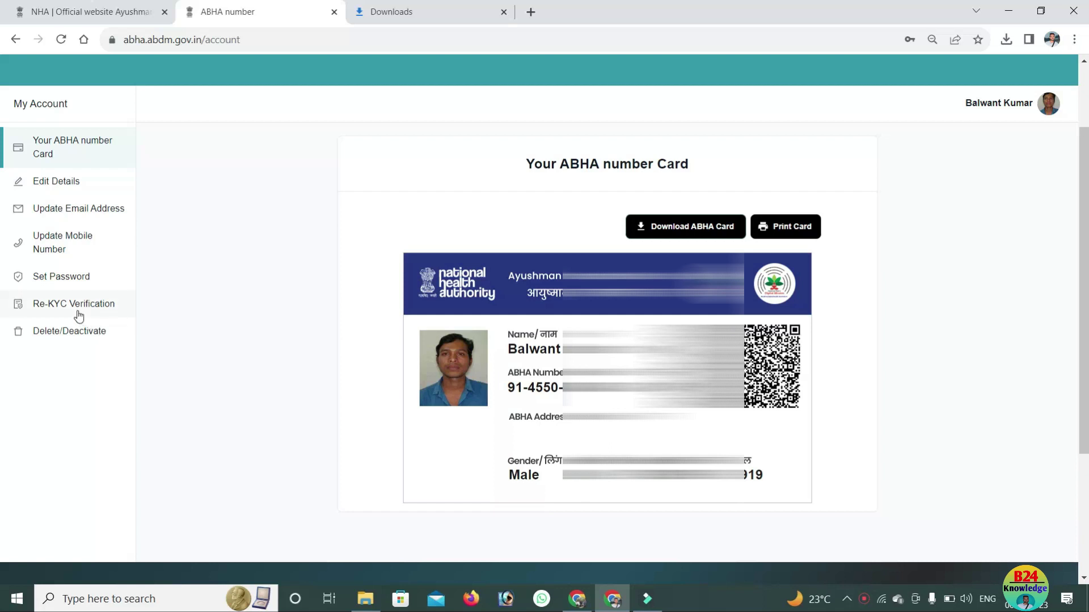
{"action": "scroll", "coordinate": [90, 312], "scroll_direction": "down", "scroll_amount": 1}
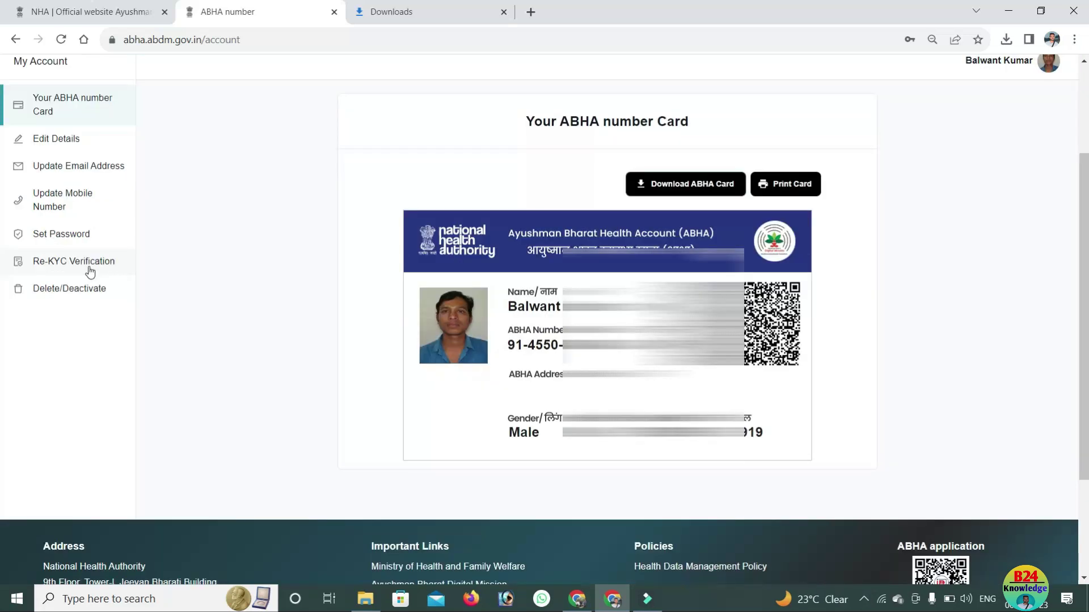